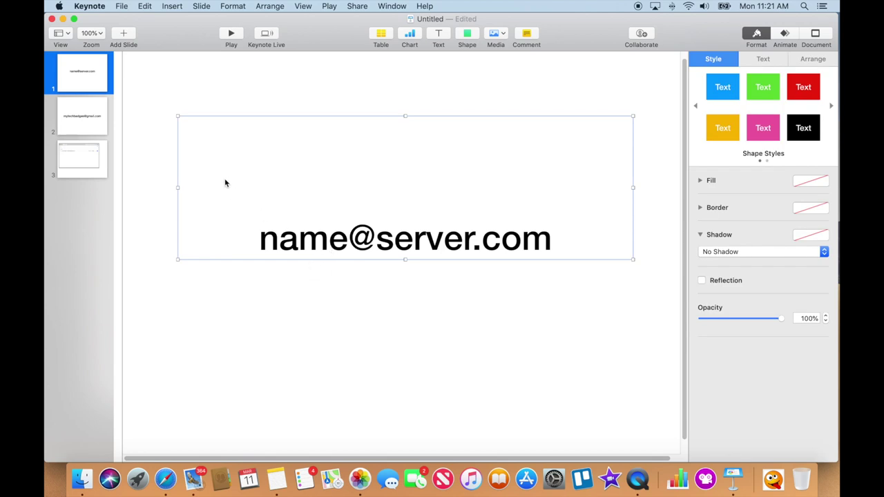
{"action": "left_click", "coordinate": [92, 121]}
{"action": "left_click", "coordinate": [83, 154]}
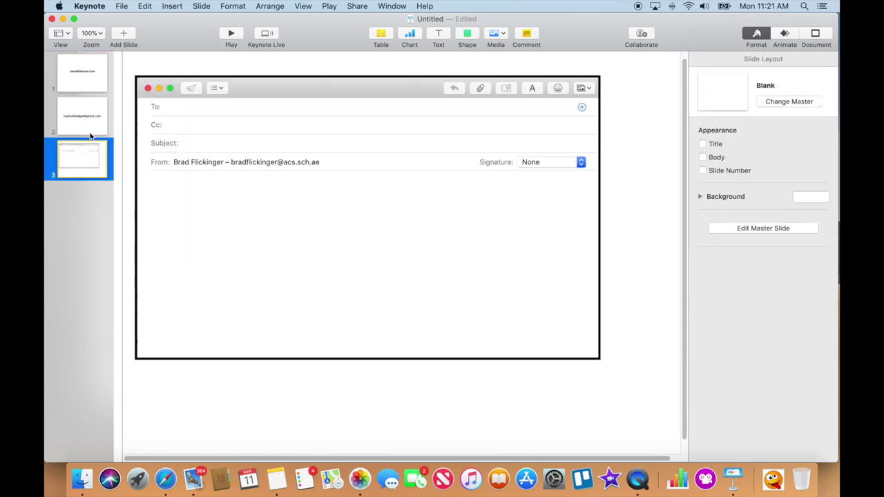
{"action": "left_click", "coordinate": [83, 116]}
{"action": "left_click", "coordinate": [89, 74]}
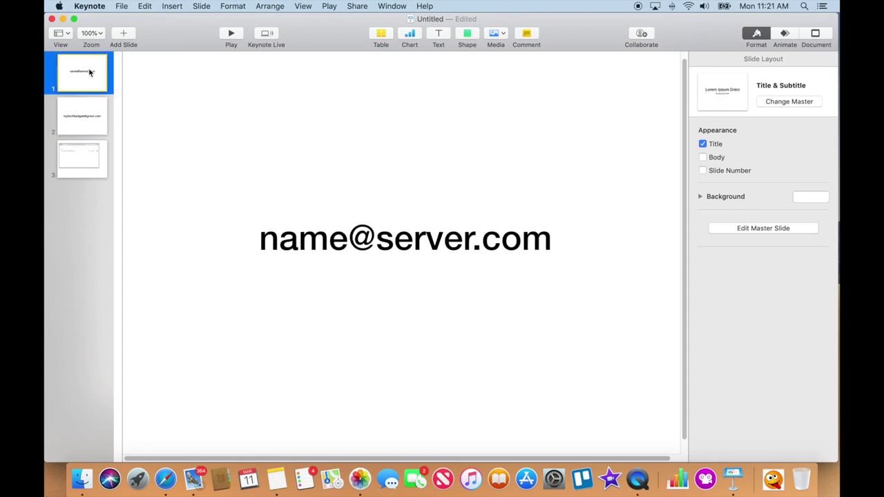
{"action": "left_click", "coordinate": [343, 236]}
{"action": "double_click", "coordinate": [344, 236]}
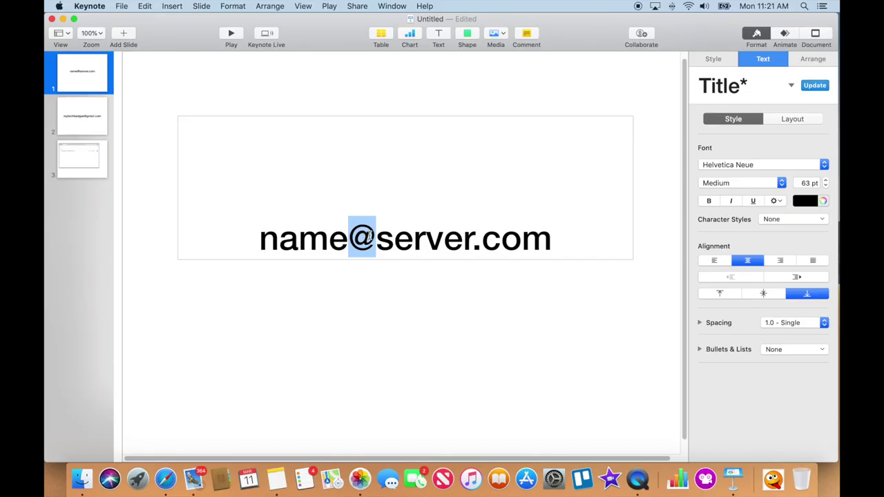
{"action": "left_click_drag", "start_coordinate": [374, 238], "coordinate": [472, 247]}
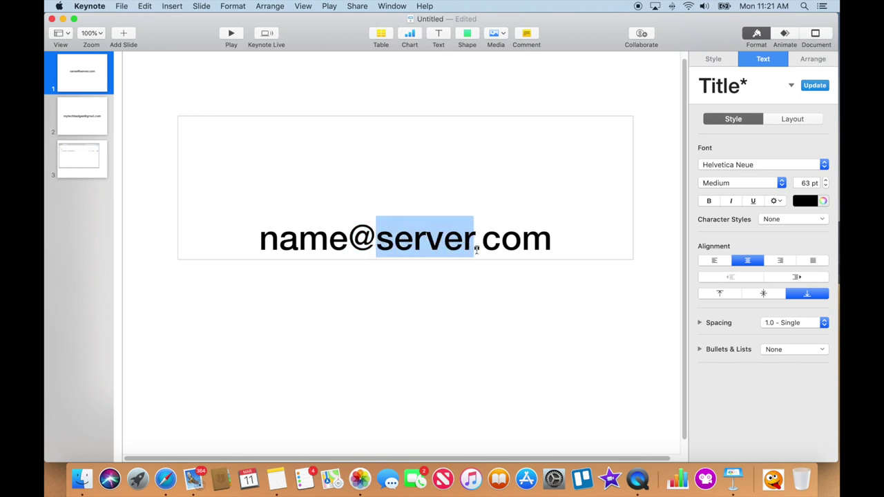
{"action": "left_click_drag", "start_coordinate": [475, 246], "coordinate": [481, 248]}
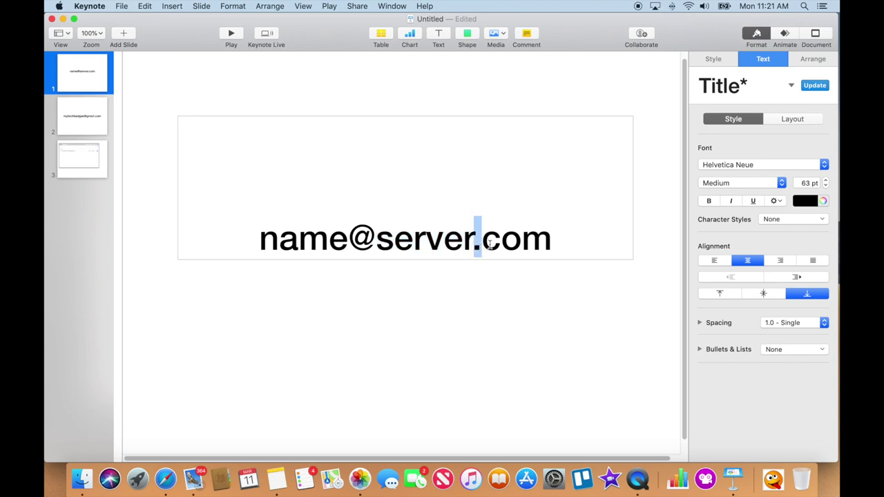
{"action": "left_click_drag", "start_coordinate": [484, 243], "coordinate": [548, 242]}
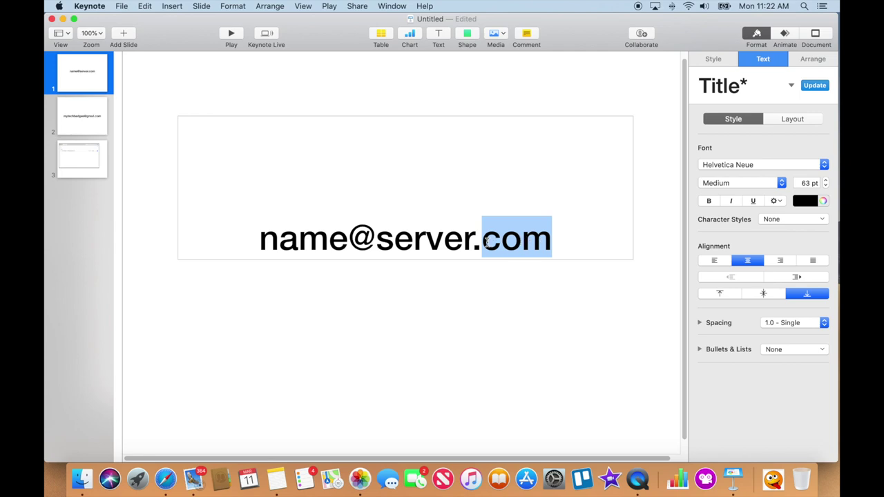
{"action": "left_click", "coordinate": [484, 240]}
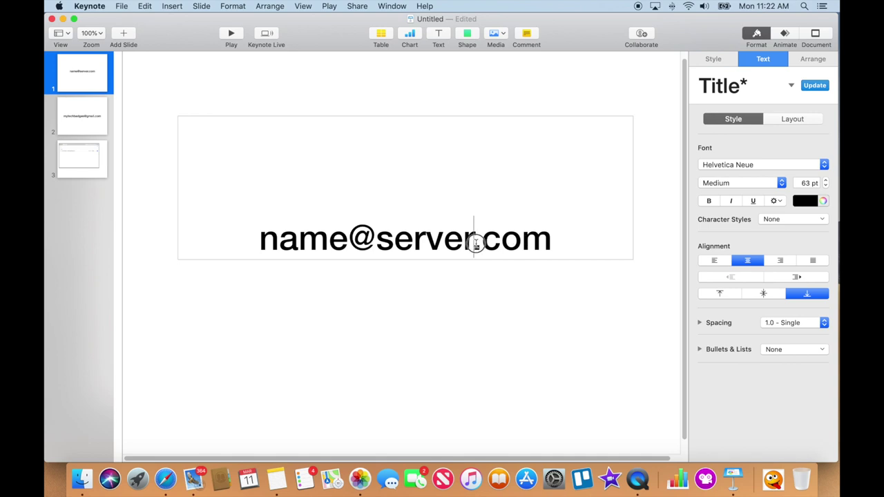
{"action": "double_click", "coordinate": [475, 242]}
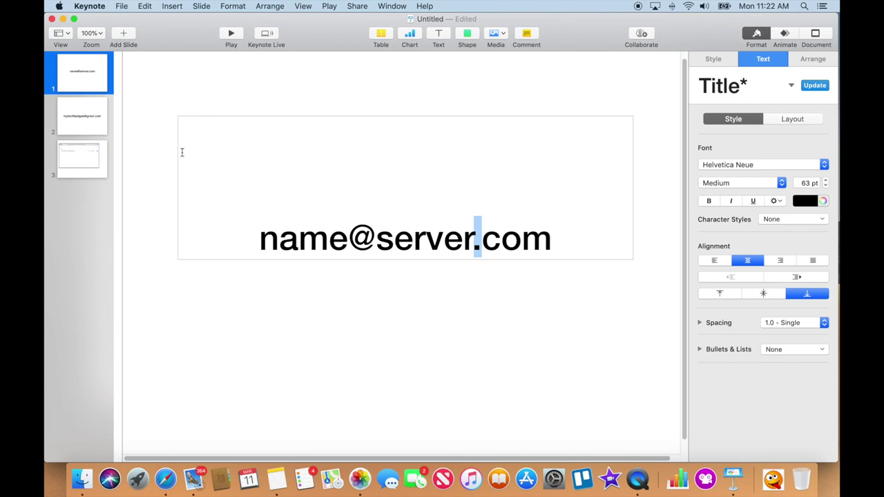
{"action": "left_click", "coordinate": [96, 124]}
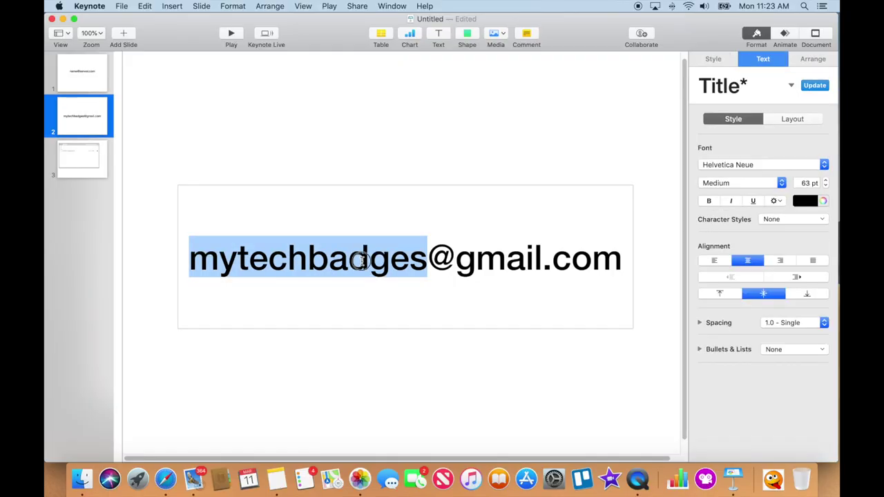
{"action": "left_click", "coordinate": [353, 261]}
{"action": "key", "text": "BackSpace"}
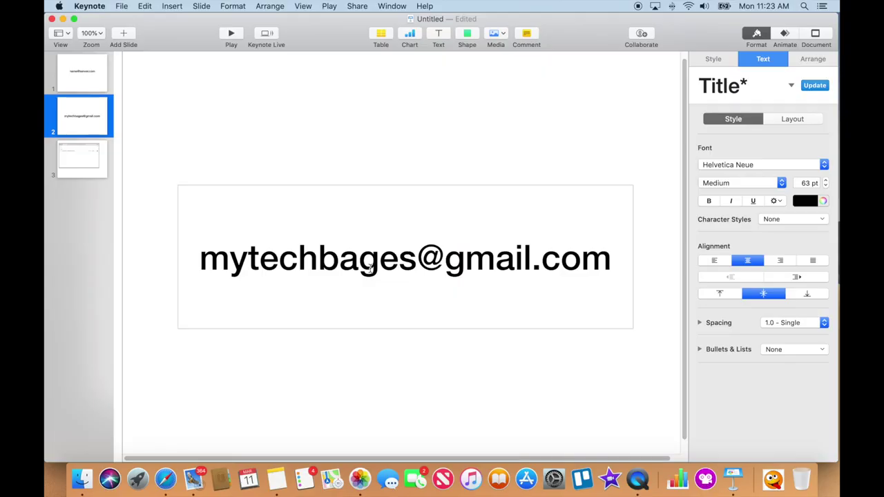
{"action": "left_click", "coordinate": [365, 262]}
{"action": "type", "text": "B"}
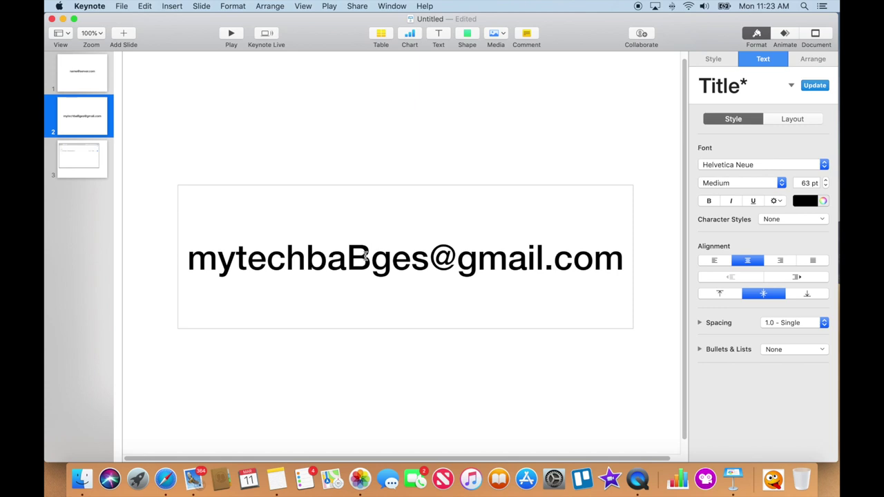
{"action": "key", "text": "shift+Left"}
{"action": "type", "text": "D"}
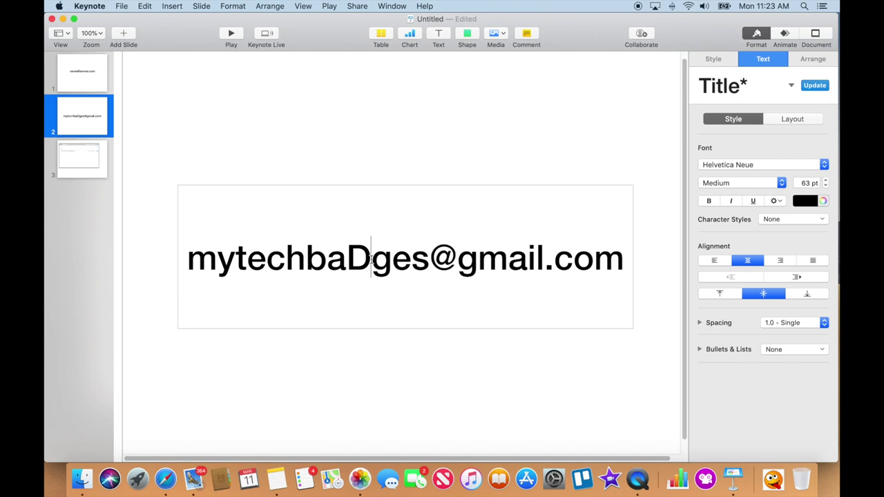
{"action": "key", "text": "BackSpace"}
{"action": "type", "text": "d"}
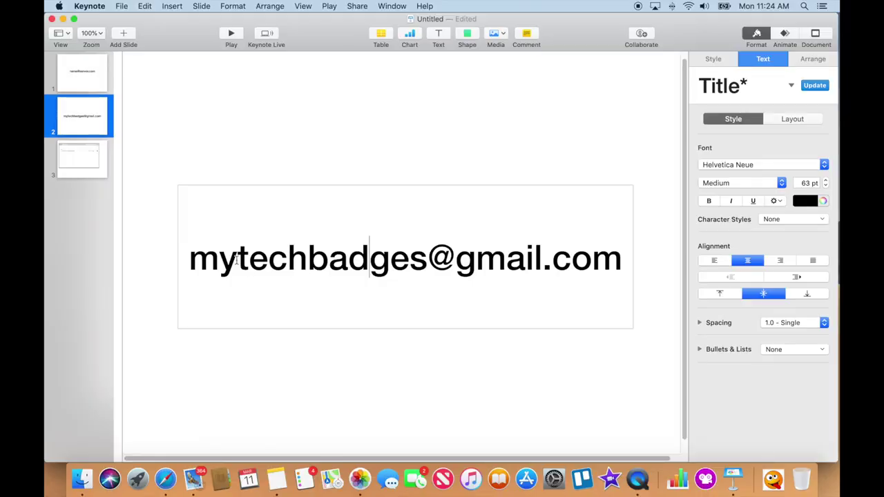
Display slide 3 with the blank email compose window screenshot
{"action": "left_click", "coordinate": [85, 160]}
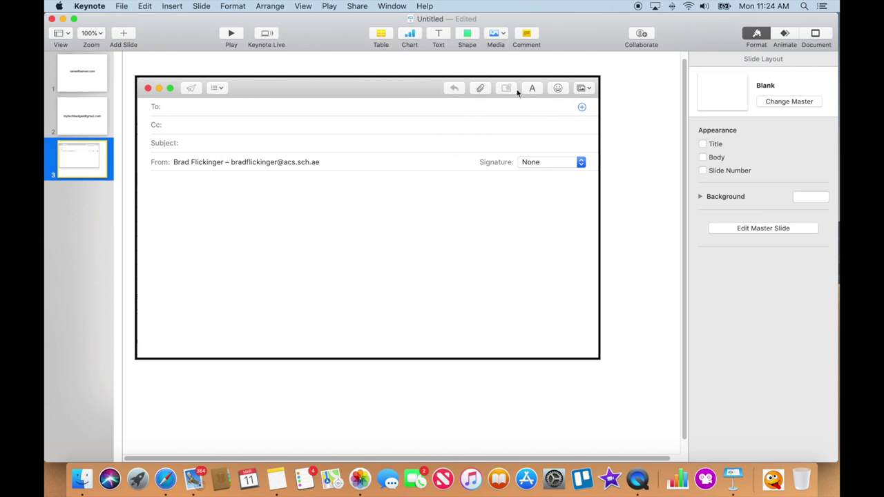
{"action": "left_click", "coordinate": [171, 111]}
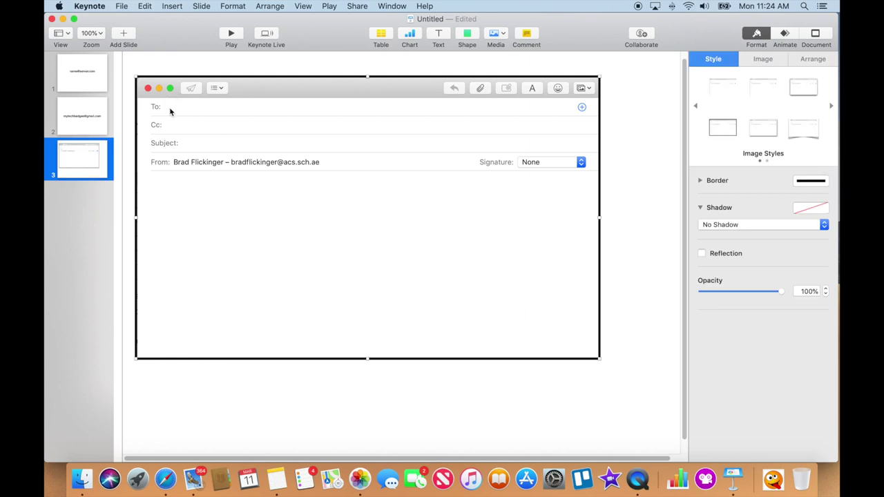